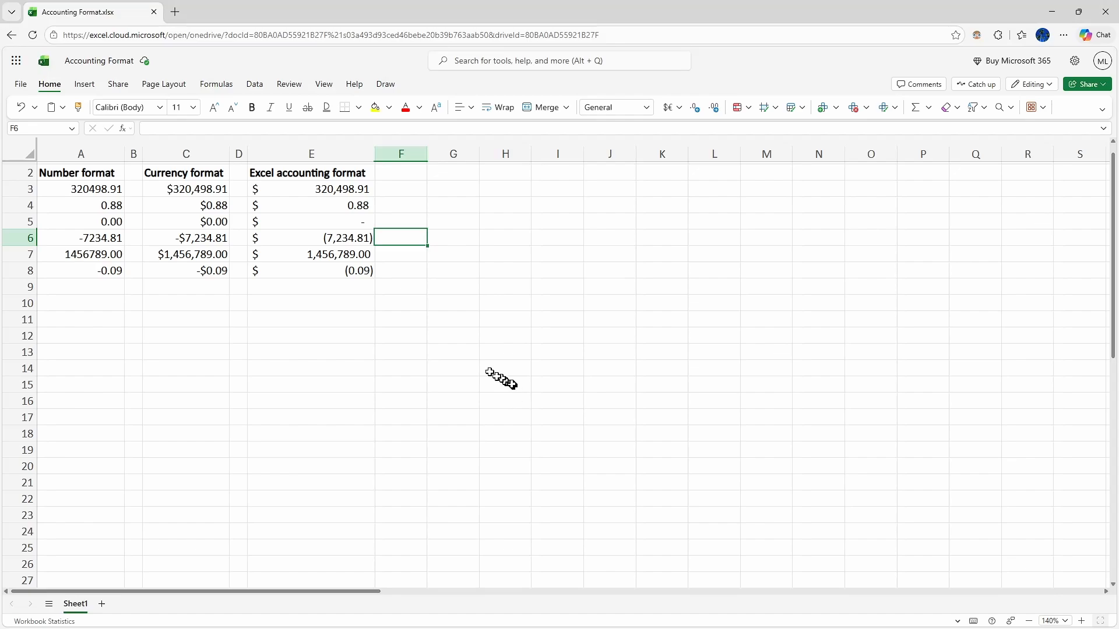
- Check which number formats are applied to the cells in the Number, Currency and Excel accounting columns
left_click(432, 339)
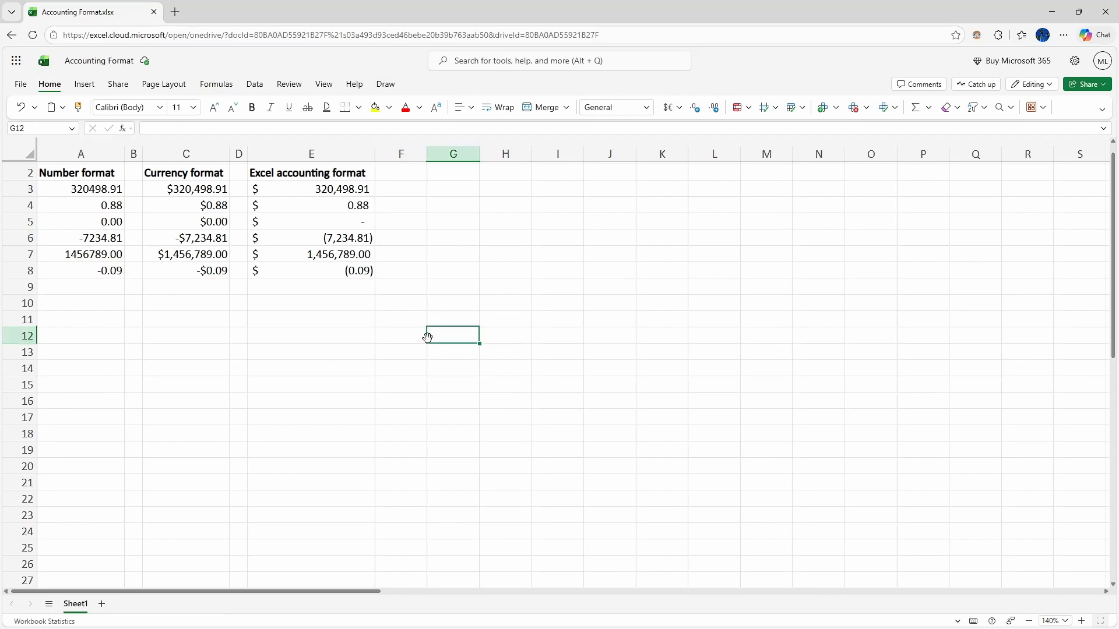
left_click(92, 191)
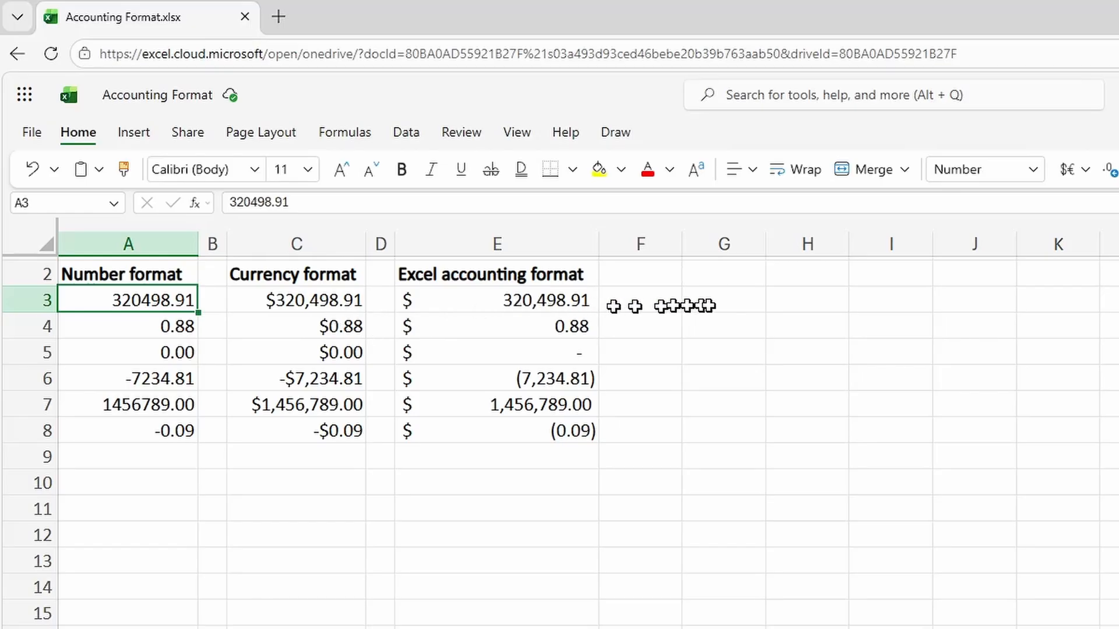
left_click(1040, 179)
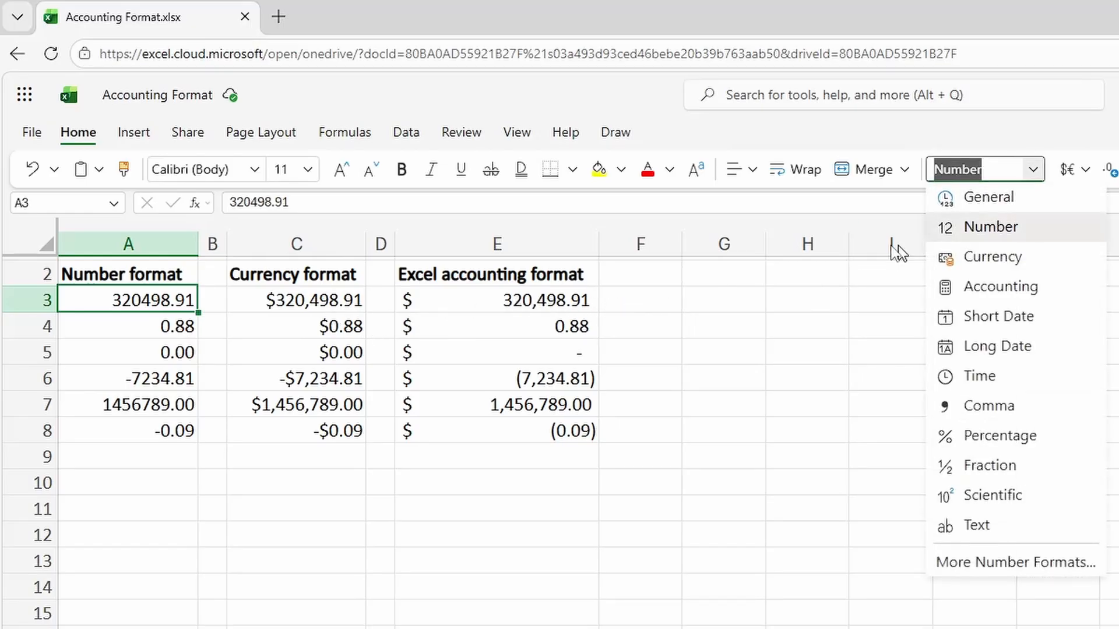
key("Escape")
left_click(333, 346)
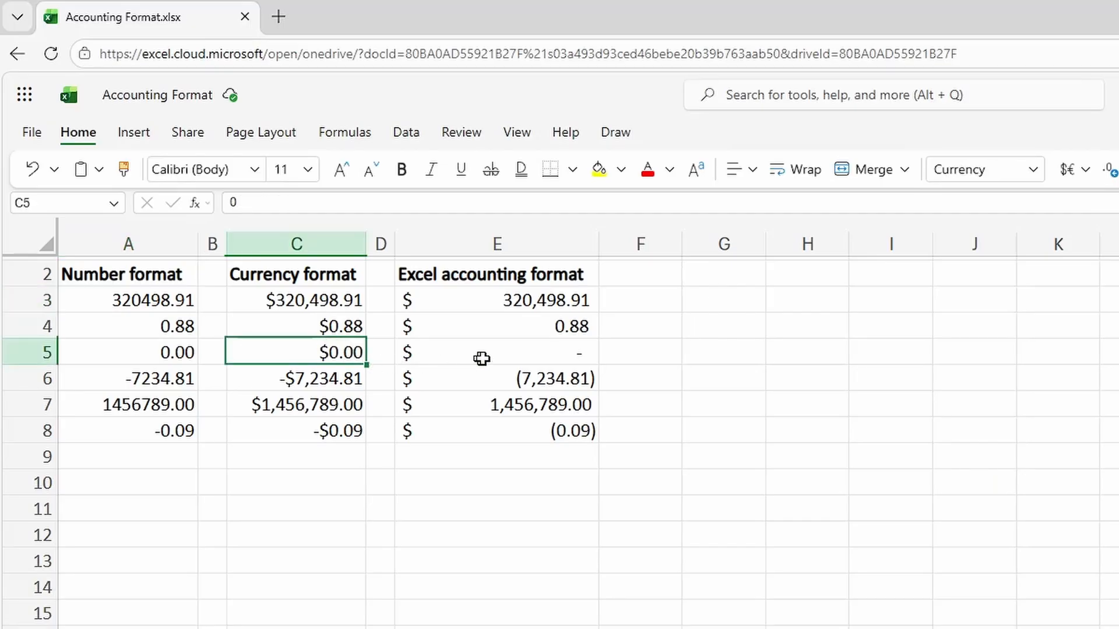
left_click(496, 331)
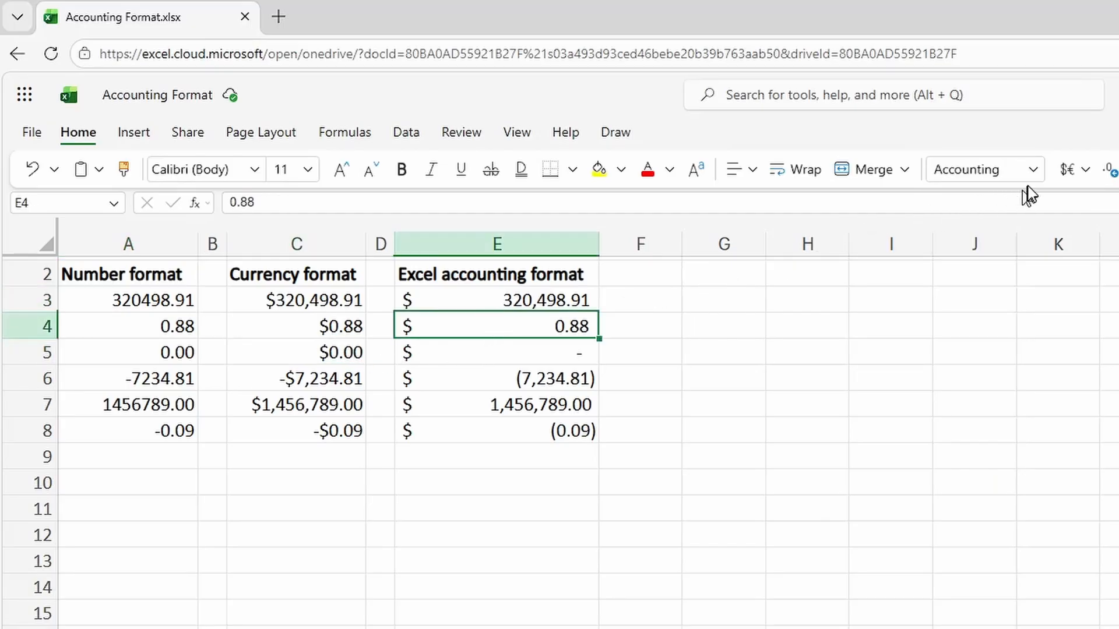
left_click(1039, 173)
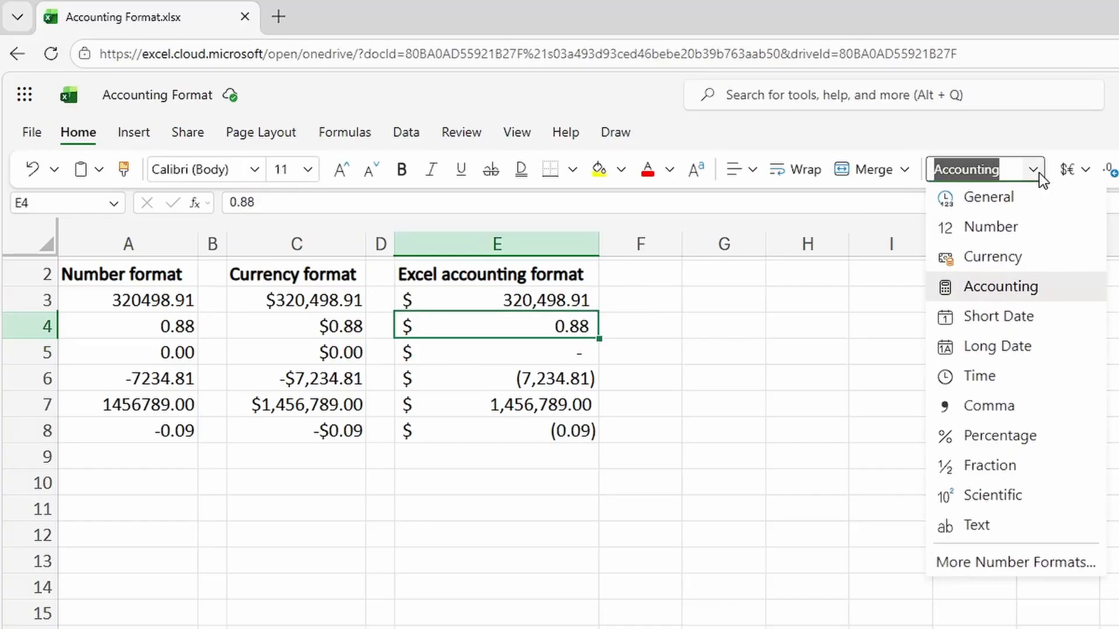
left_click(1040, 173)
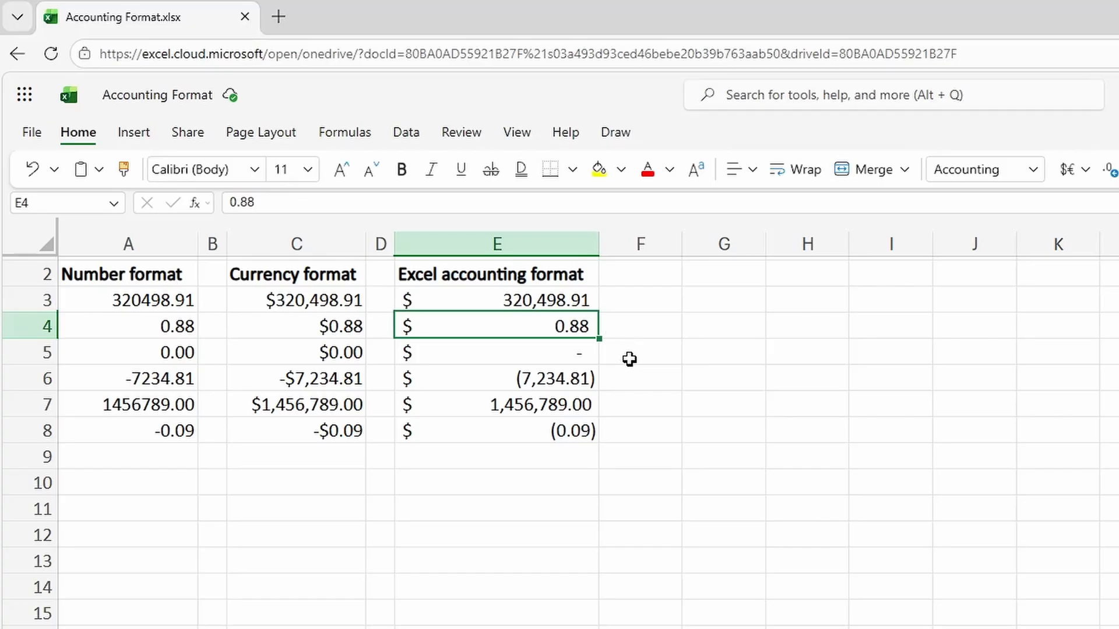
left_click(630, 356)
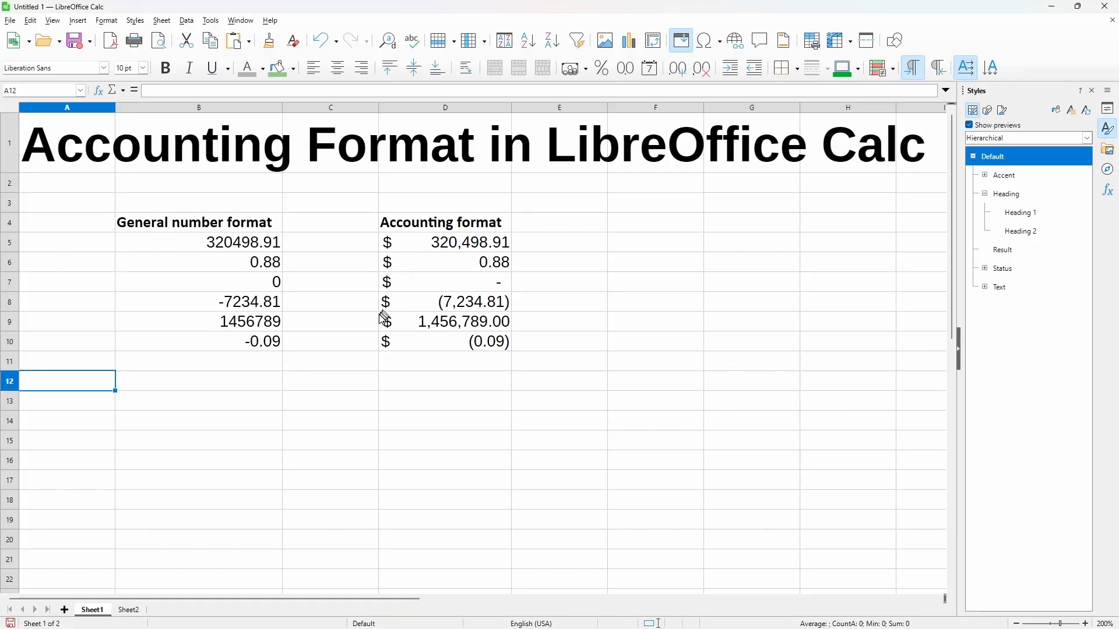
- In LibreOffice Calc, apply the Number format (1,234.57) to cells A2:A7 on Sheet2
left_click(132, 611)
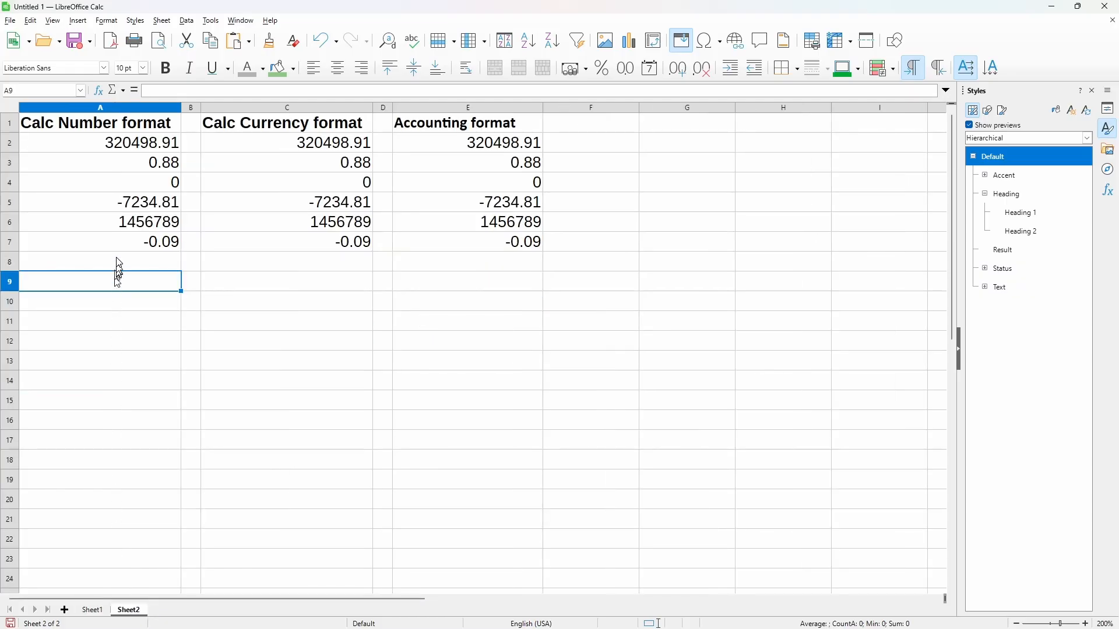
left_click(88, 149)
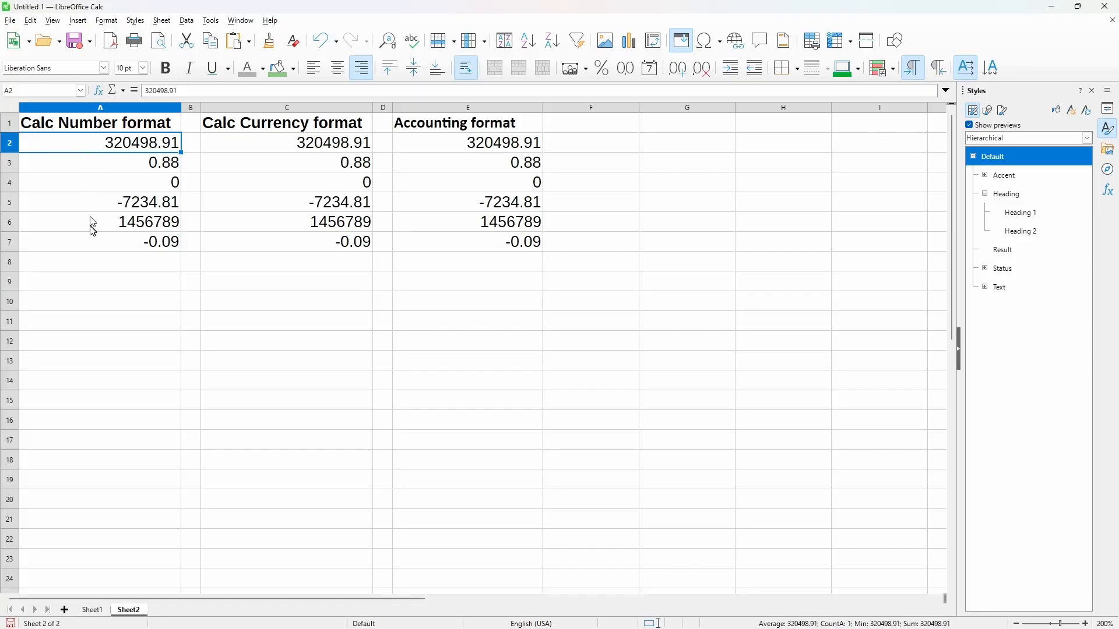
left_click(93, 245, "shift")
right_click(93, 244)
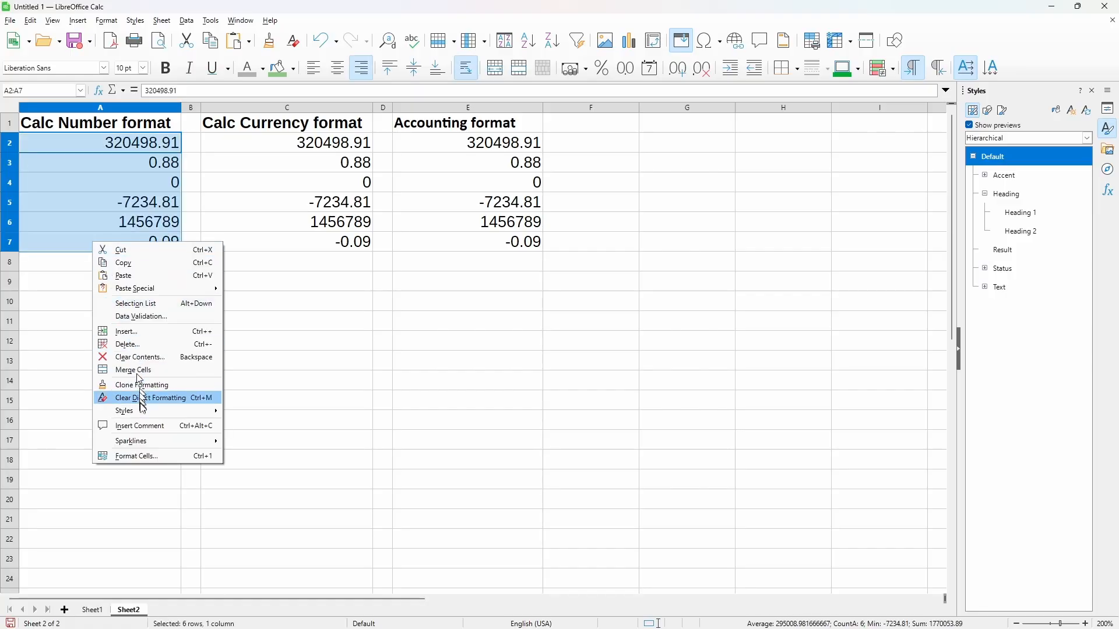
left_click(143, 457)
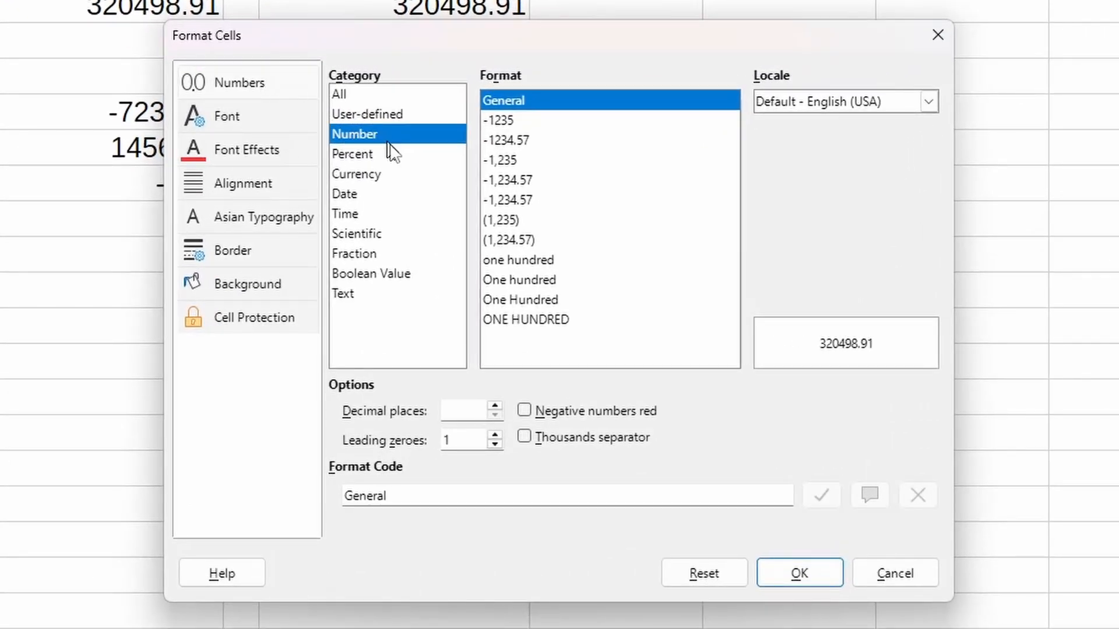
left_click(418, 174)
left_click(420, 135)
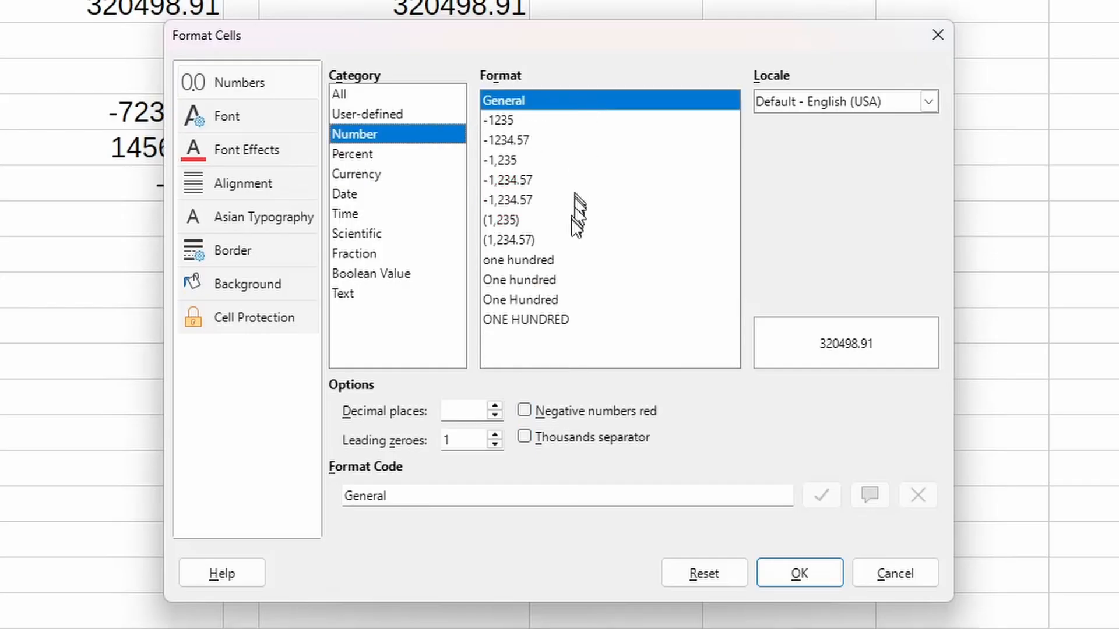
left_click(544, 240)
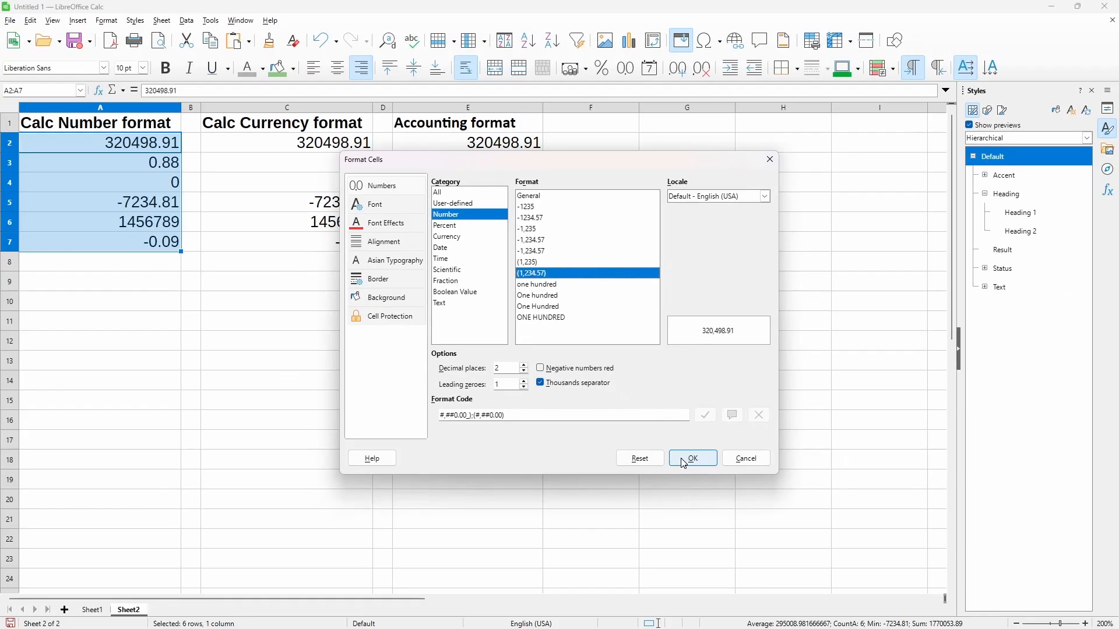
left_click(685, 464)
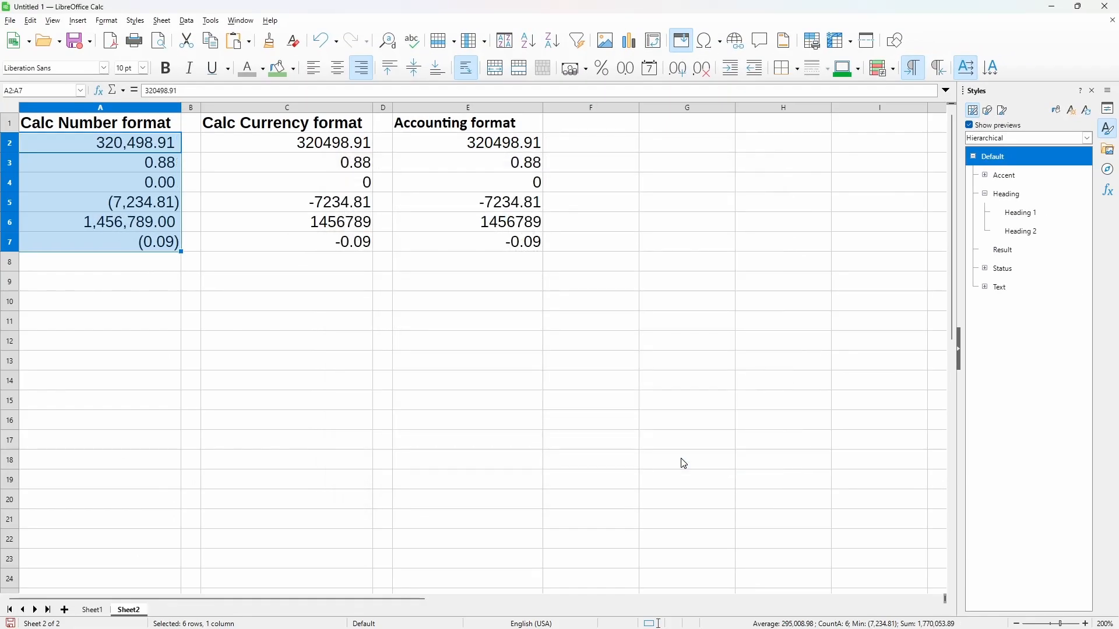
- Format cells C2:C7 as Currency with the -$1,234.00 option whose code is [$$-409]* #,##0.00;-[$$-409]* #,##0.00
left_click(220, 183)
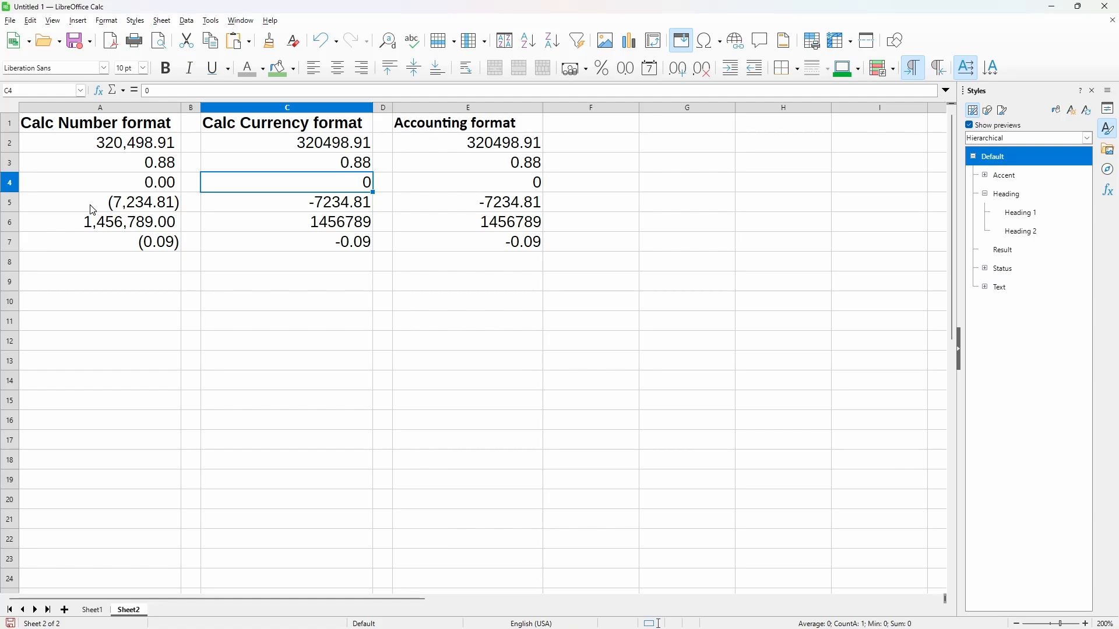
left_click(244, 144)
left_click_drag(243, 144, 245, 245)
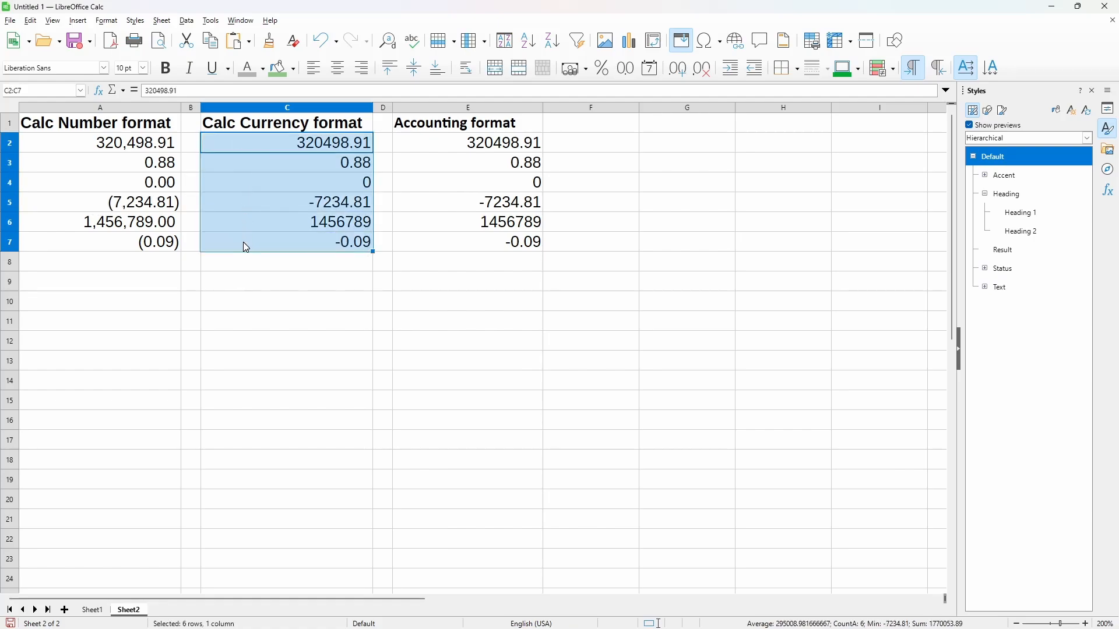
key("ctrl+1")
left_click(438, 239)
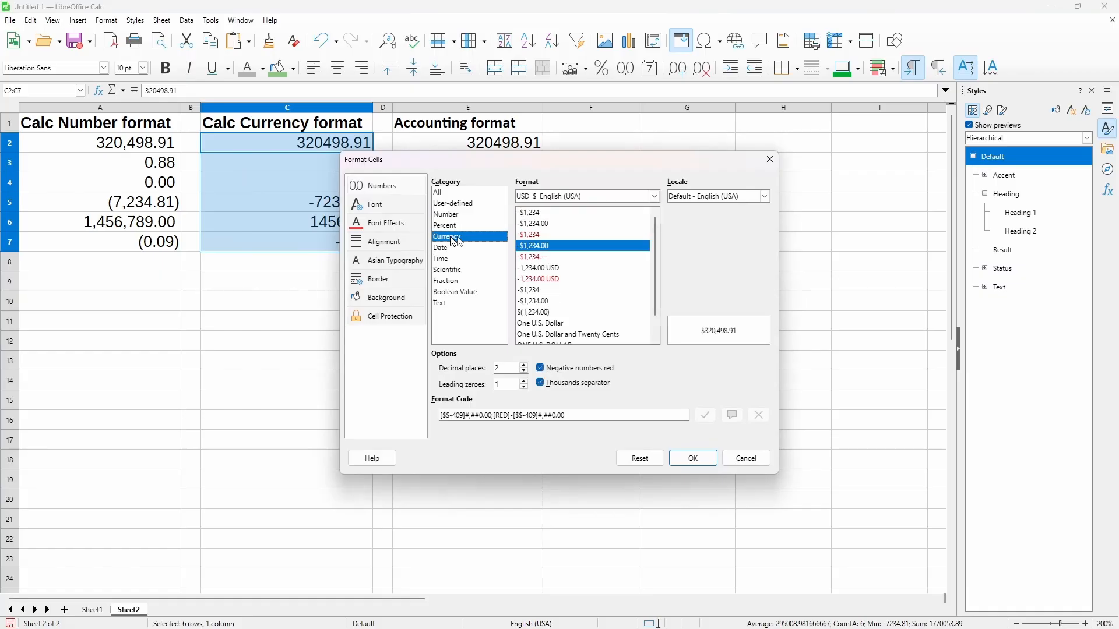
left_click(553, 312)
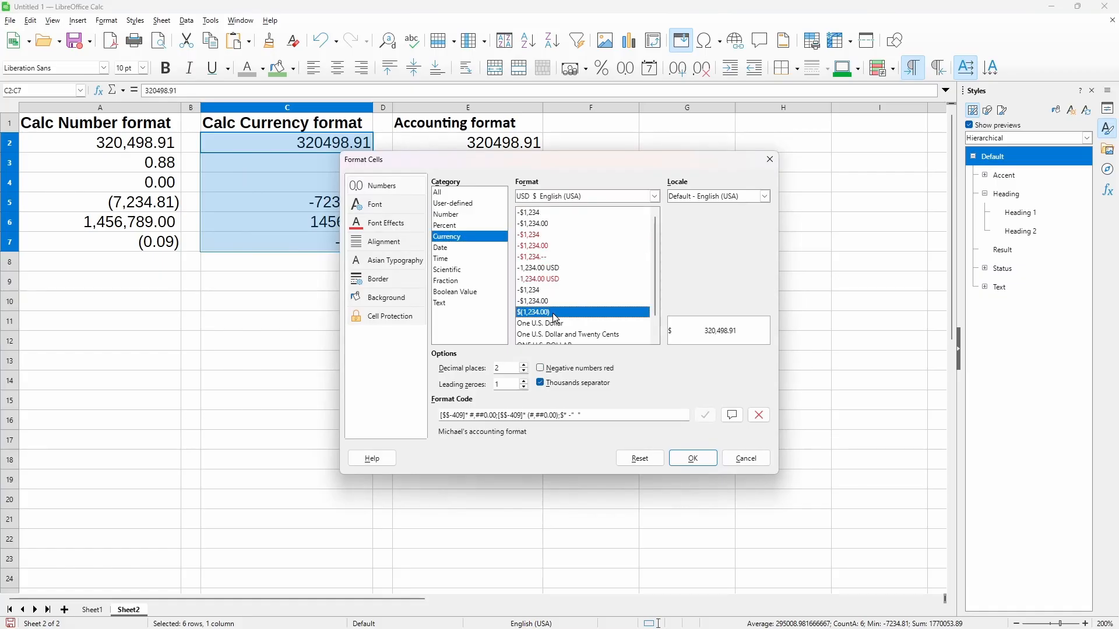
left_click(563, 303)
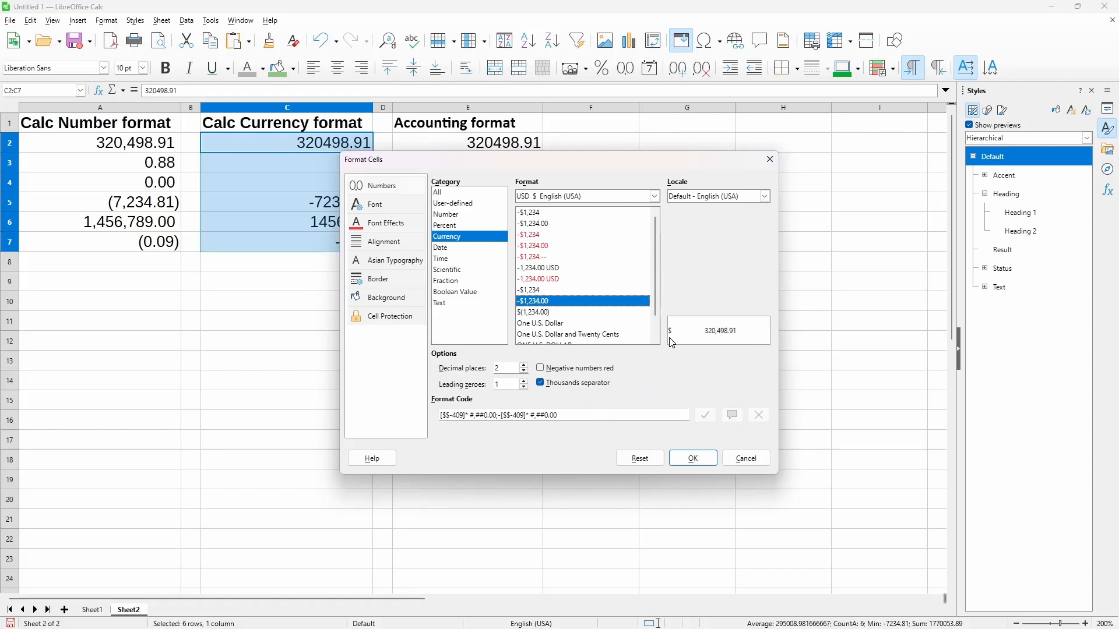
left_click(684, 466)
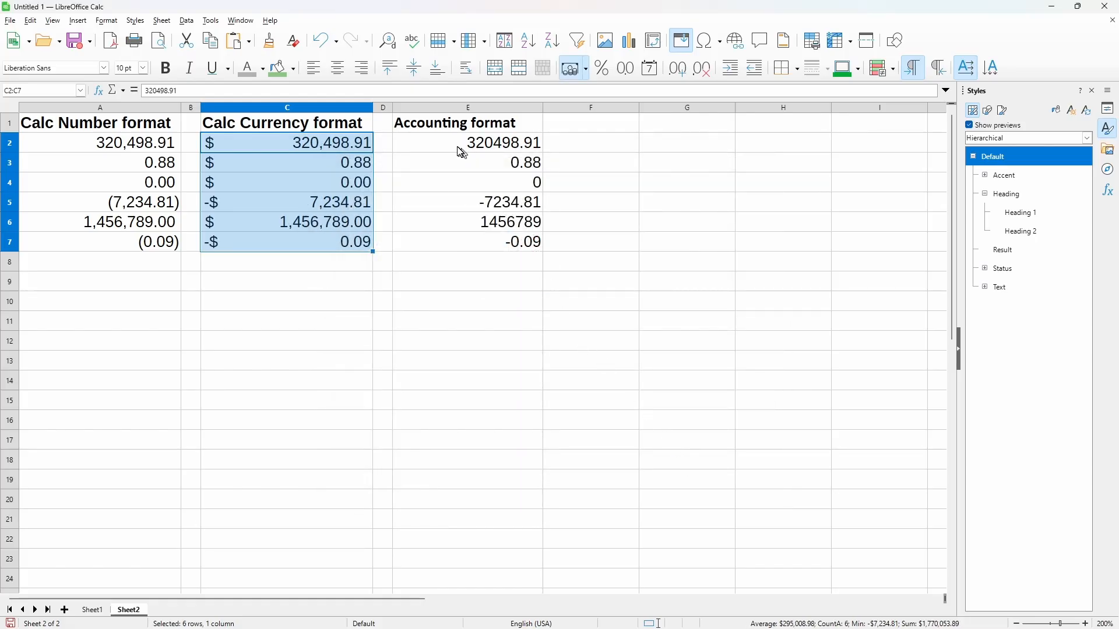
- Apply the existing user-defined format $(1,234.00) to the Accounting format values in E2:E7
left_click_drag(460, 147, 457, 240)
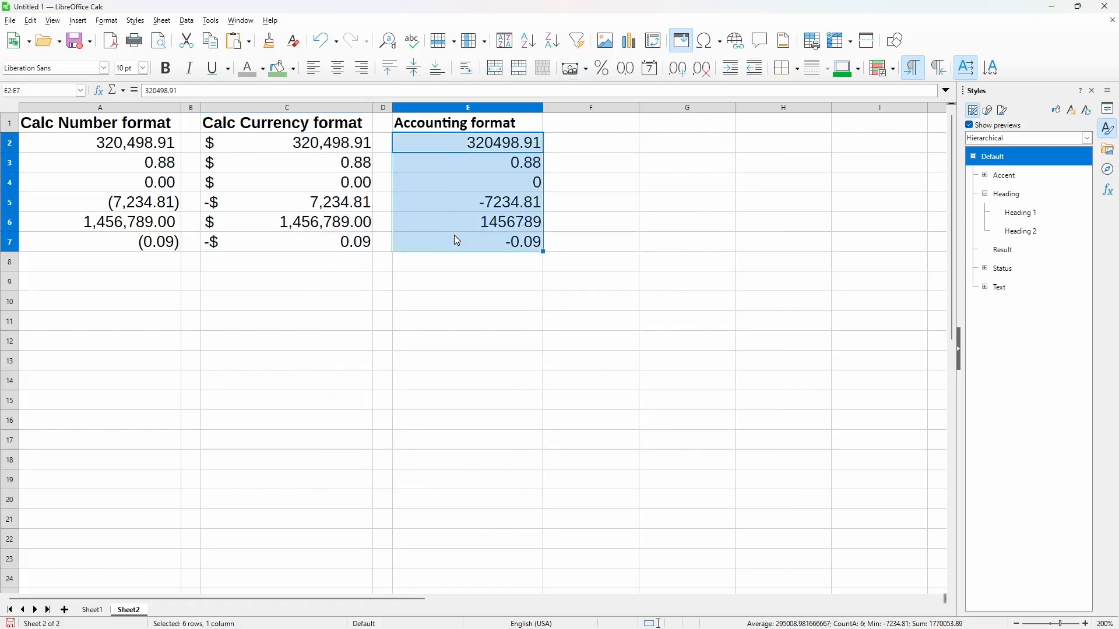
key("ctrl+1")
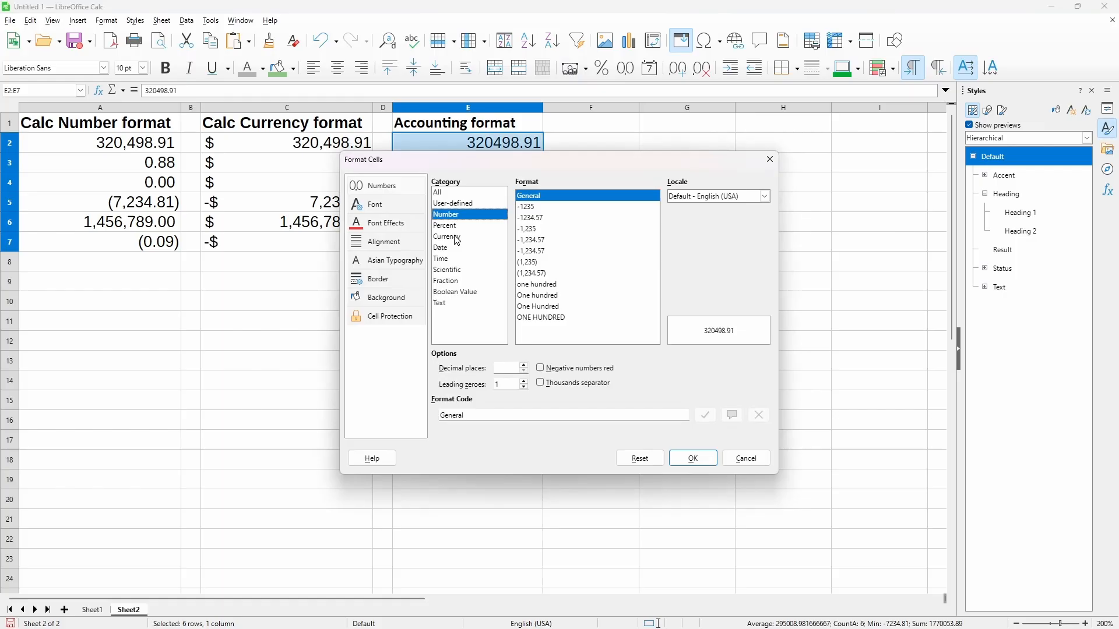
left_click(447, 204)
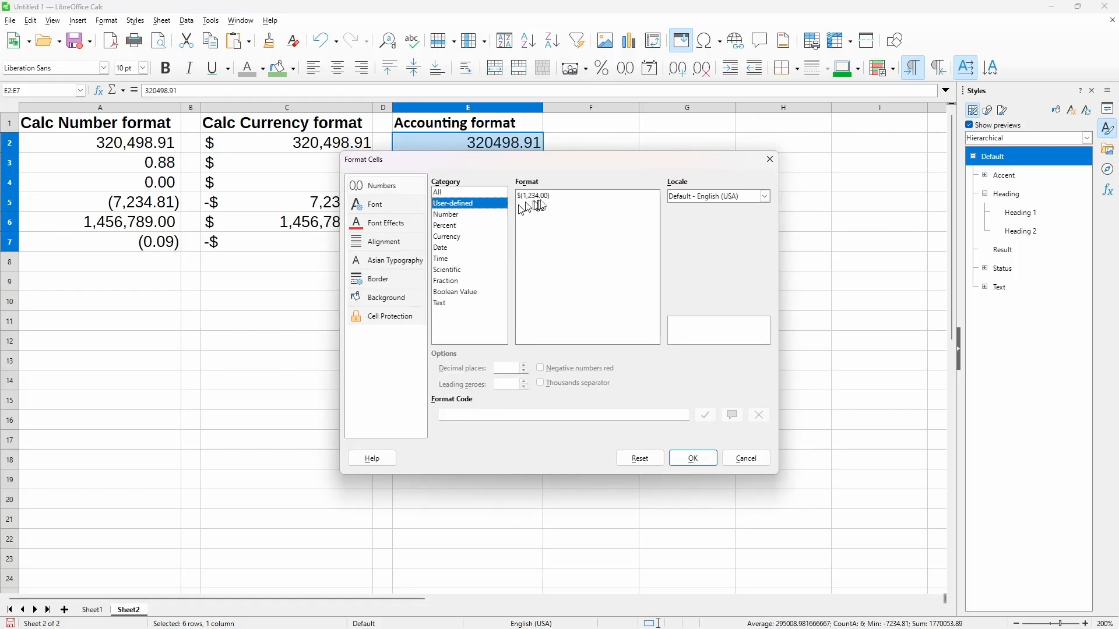
left_click(570, 198)
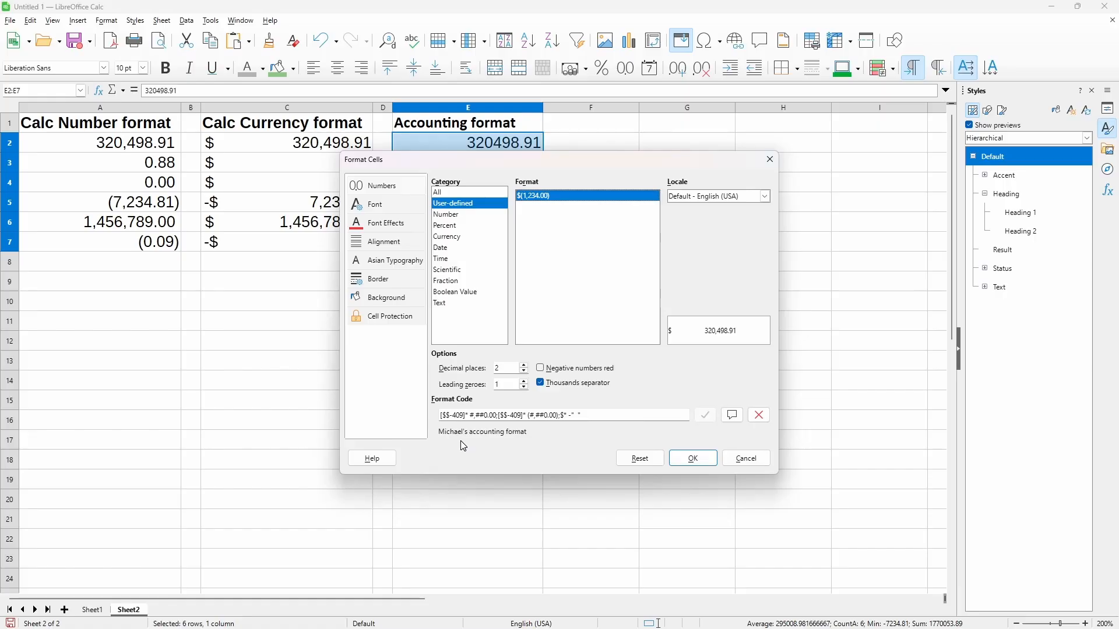
left_click(691, 459)
left_click(432, 301)
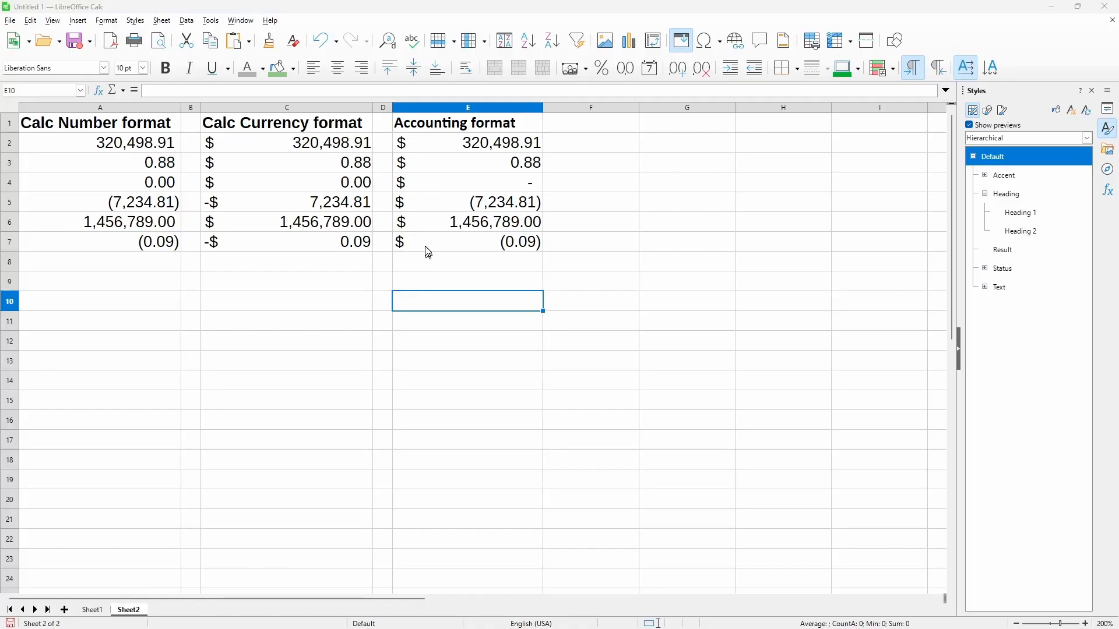
- Remove the user-defined $(1,234.00) format from the Format Cells settings of E2:E7
left_click_drag(425, 246, 425, 147)
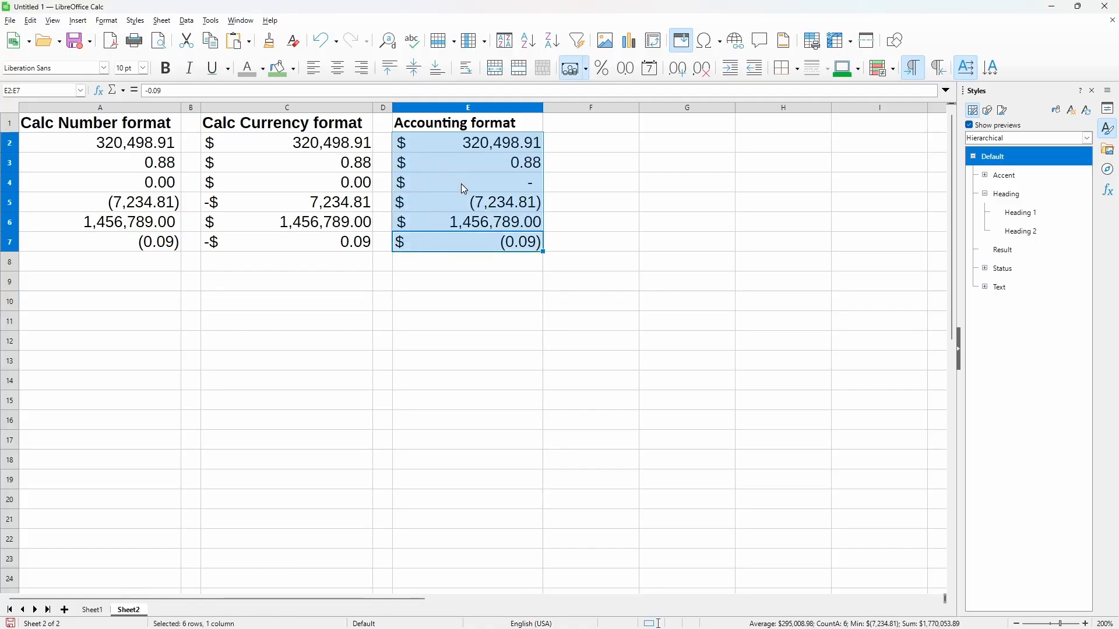
key("ctrl+1")
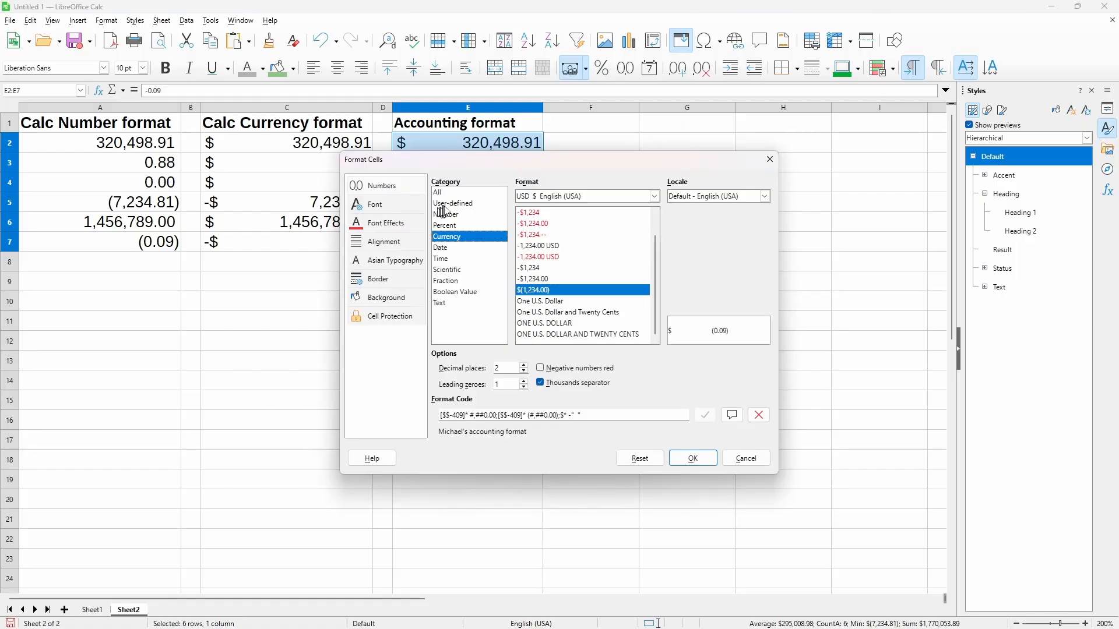
left_click(446, 206)
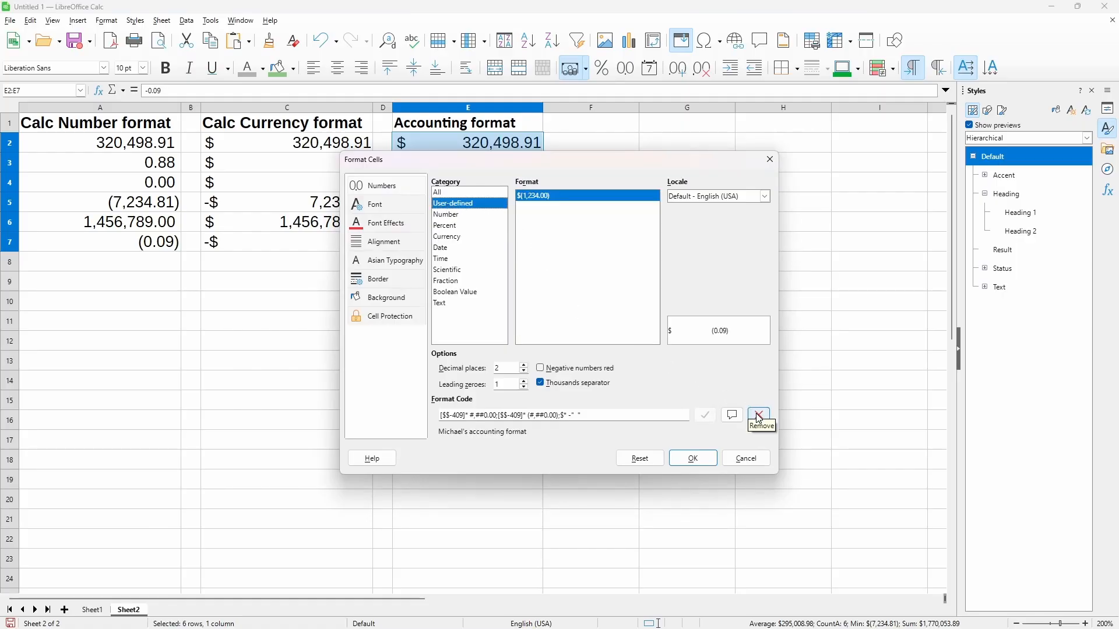
left_click(759, 416)
left_click(468, 205)
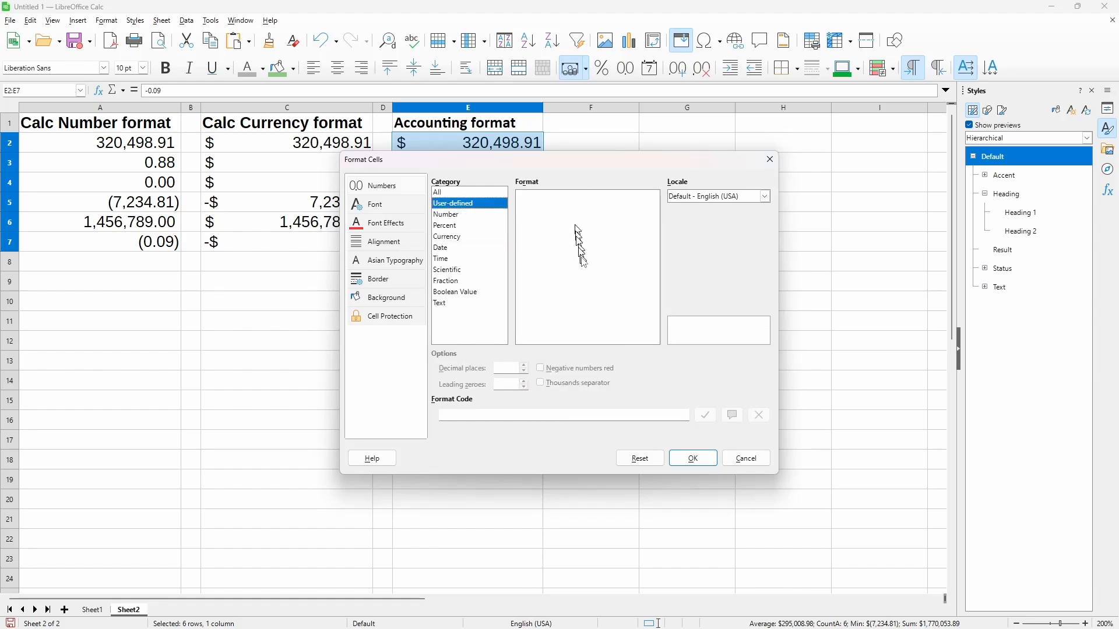
left_click(694, 458)
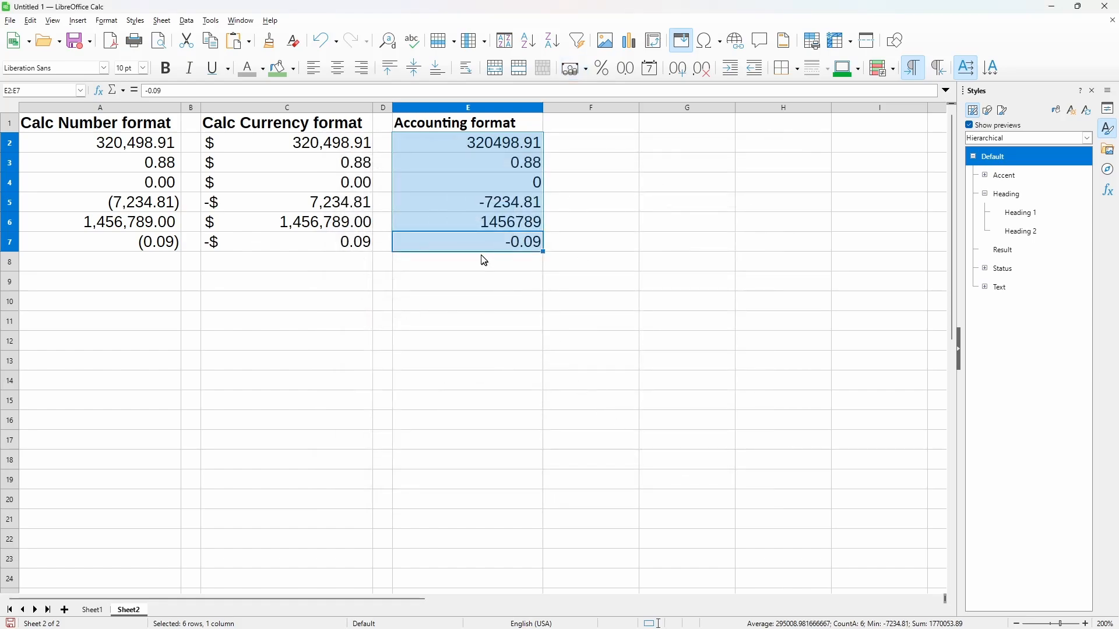
- Enter the user-defined format code [$$-409]* #,##0.00;[$$-409]* (#,##0.00);$* -" " for cells E2:E7
key("ctrl+1")
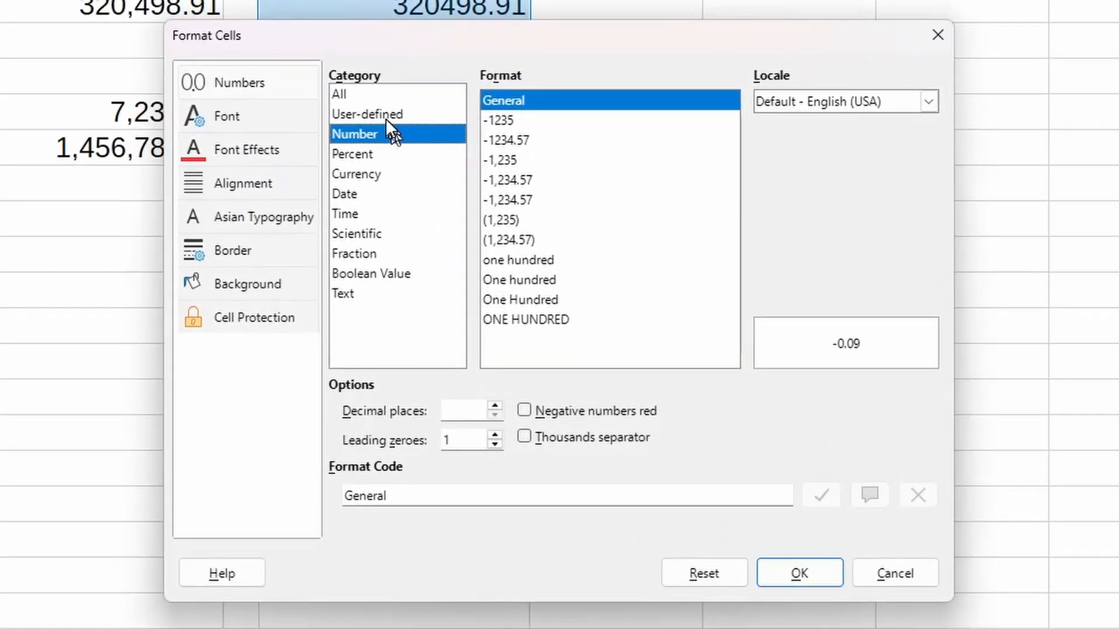
left_click(385, 116)
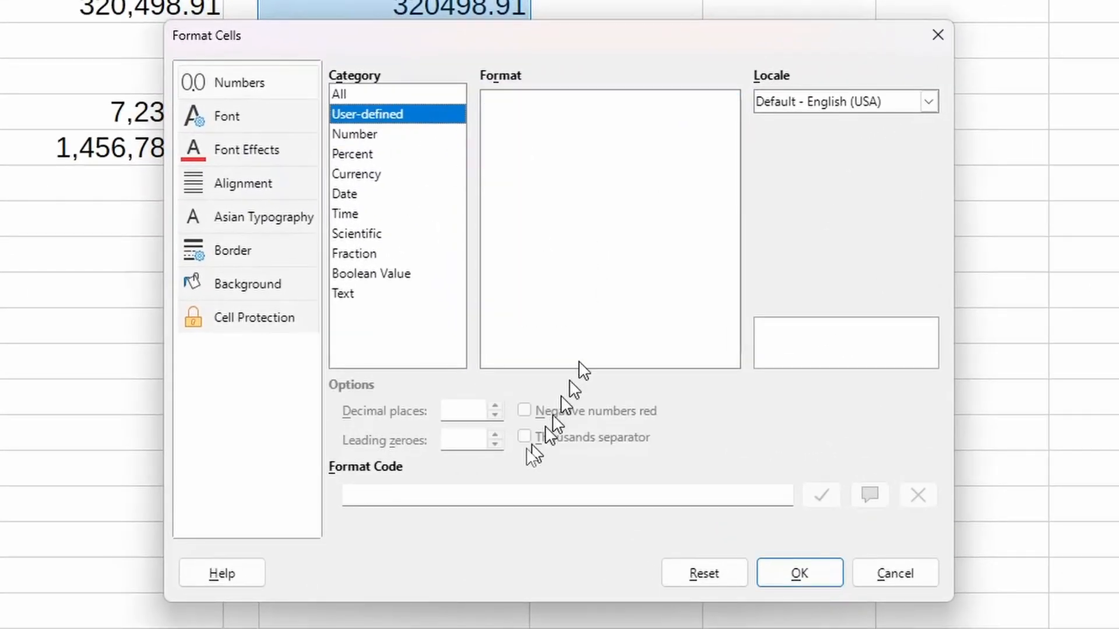
left_click(501, 496)
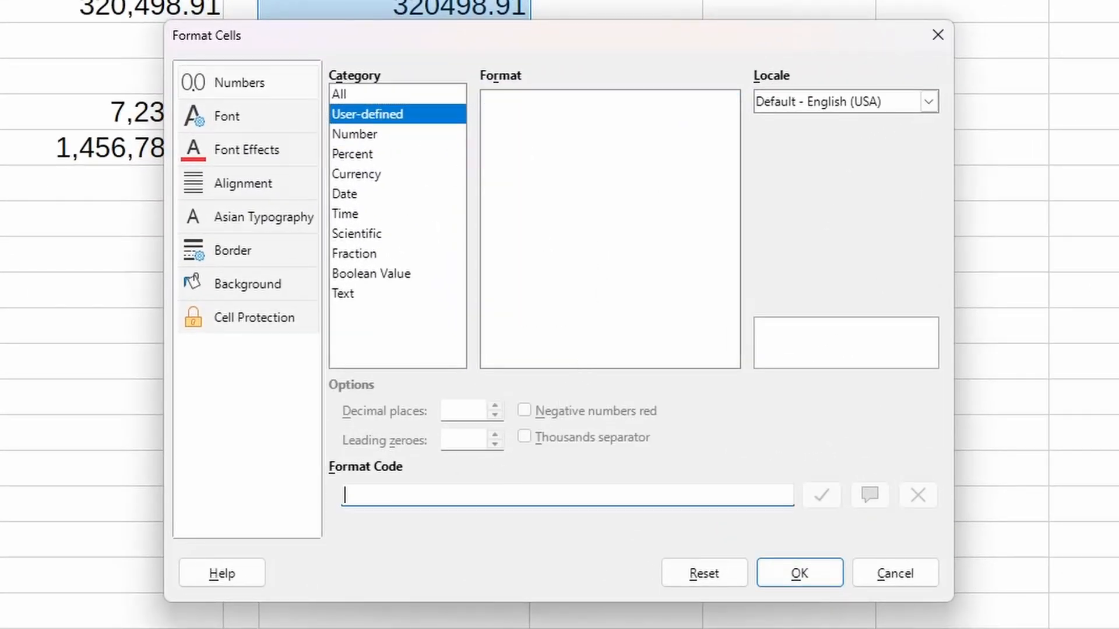
type("[$$-409]* #,##0.00;[$$-409]* (#,##0.00);$* -\"  \"")
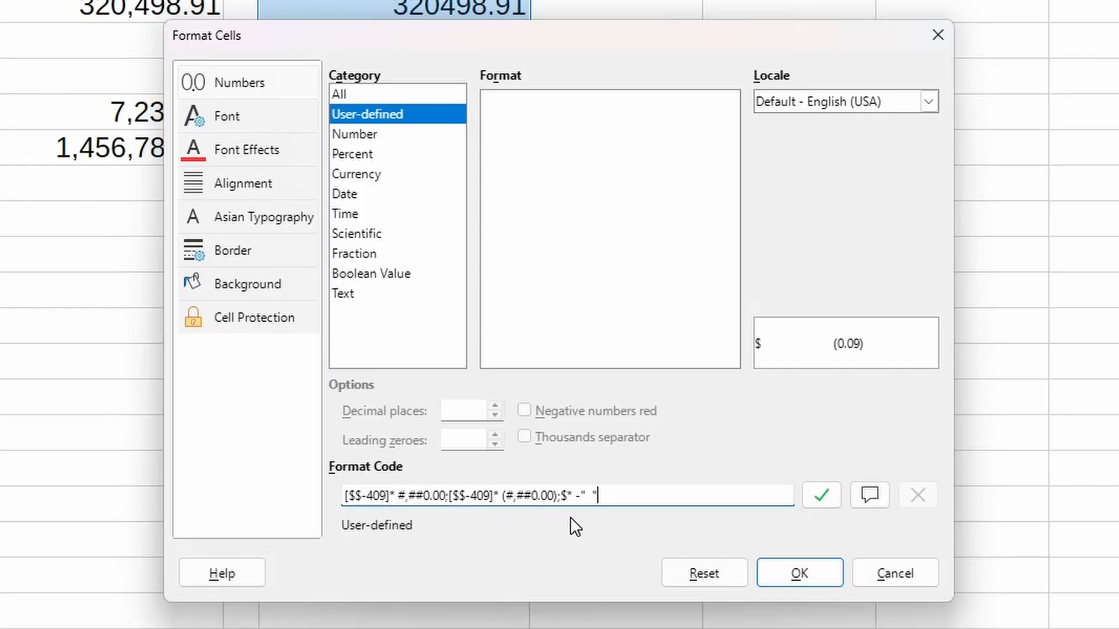
- Replace the new format code's comment with the owner's first name in possessive form plus "accounting format", and add the code to the saved formats
left_click(869, 502)
key("ctrl+a")
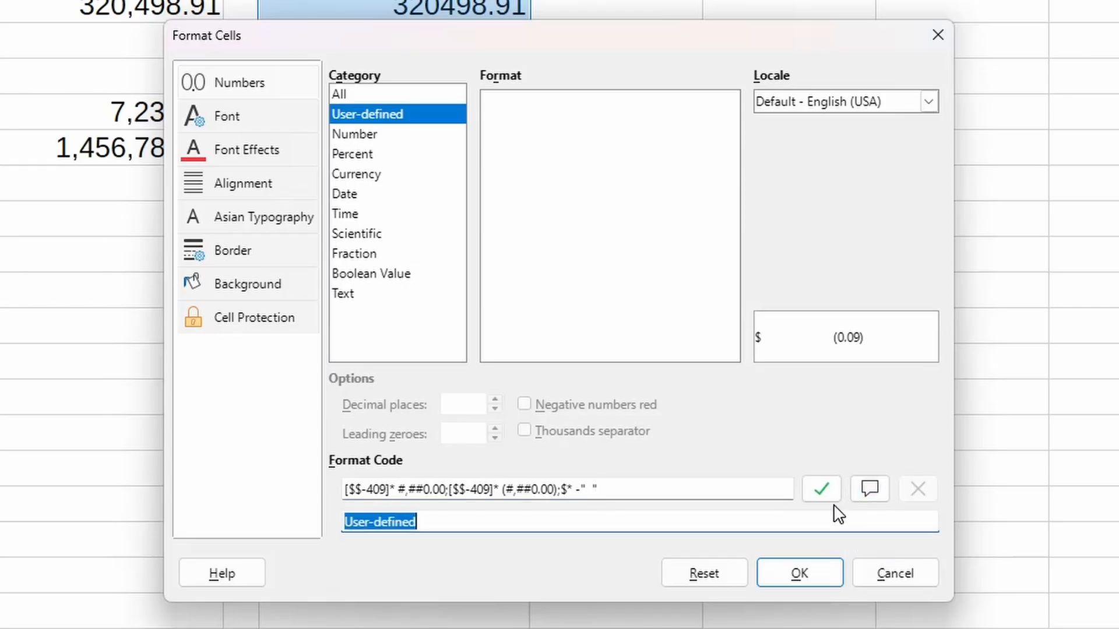
type("Michael")
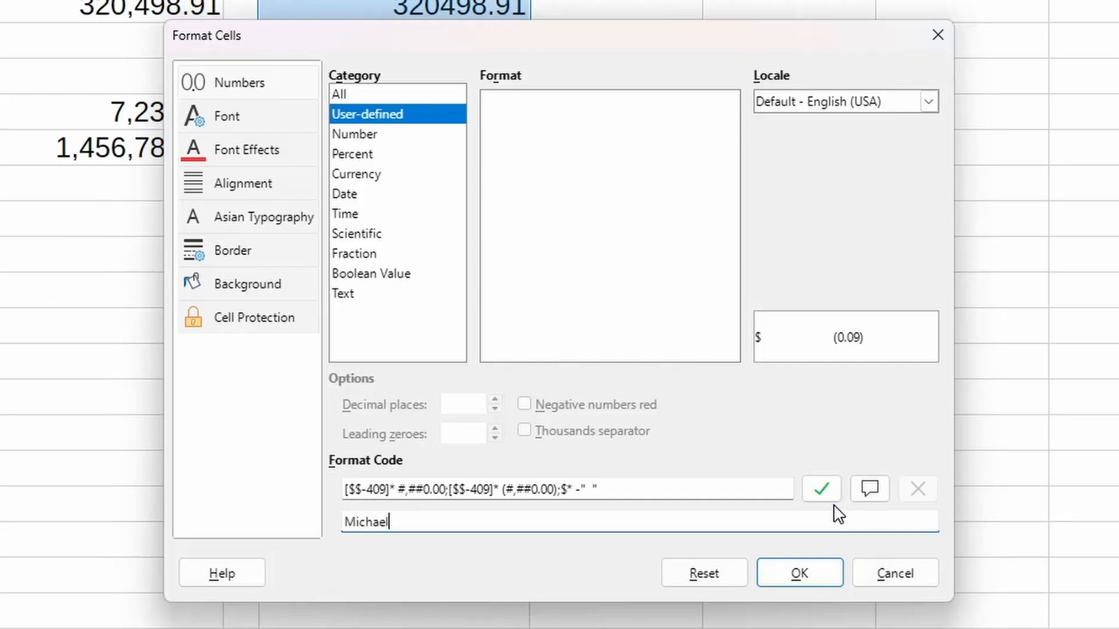
type("'s accounting format")
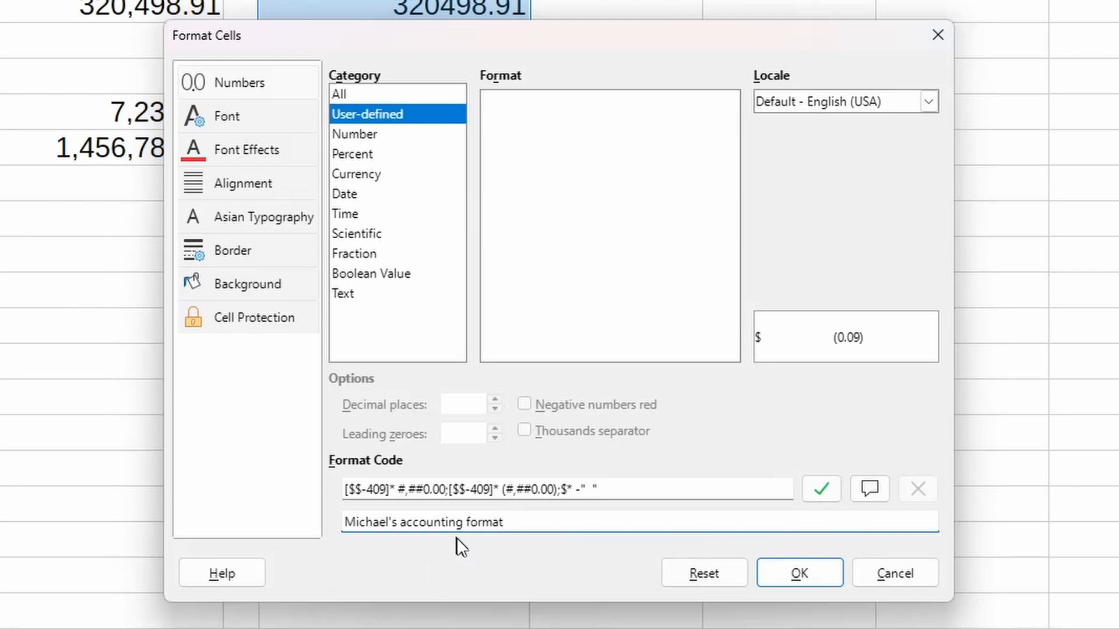
left_click(827, 495)
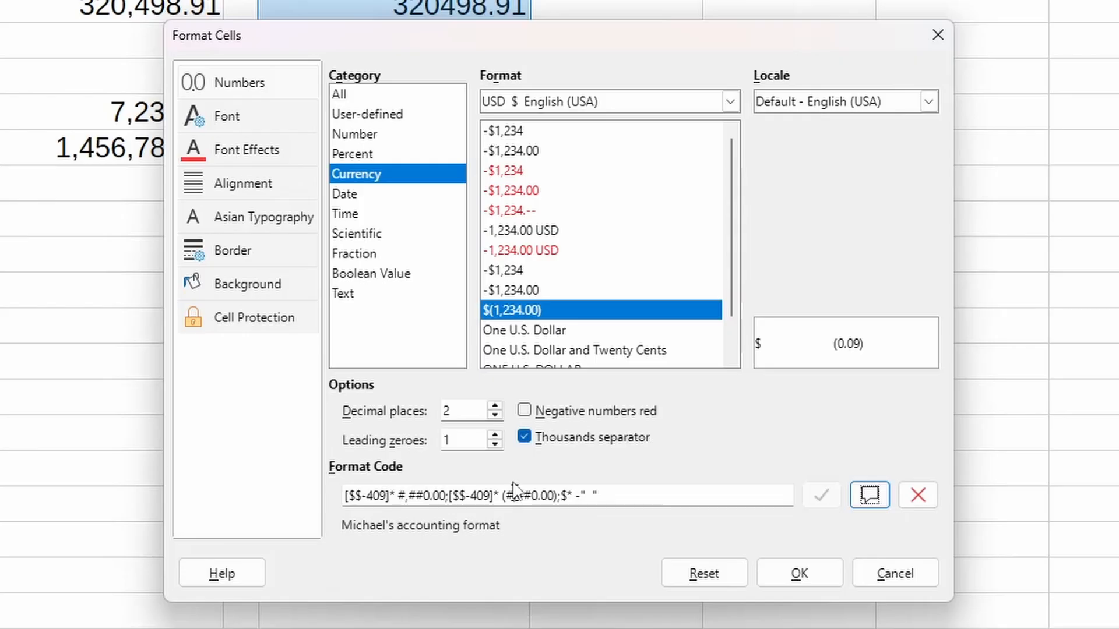
- Apply the saved user-defined $(1,234.00) format to E2:E7 and deselect the range
left_click(383, 114)
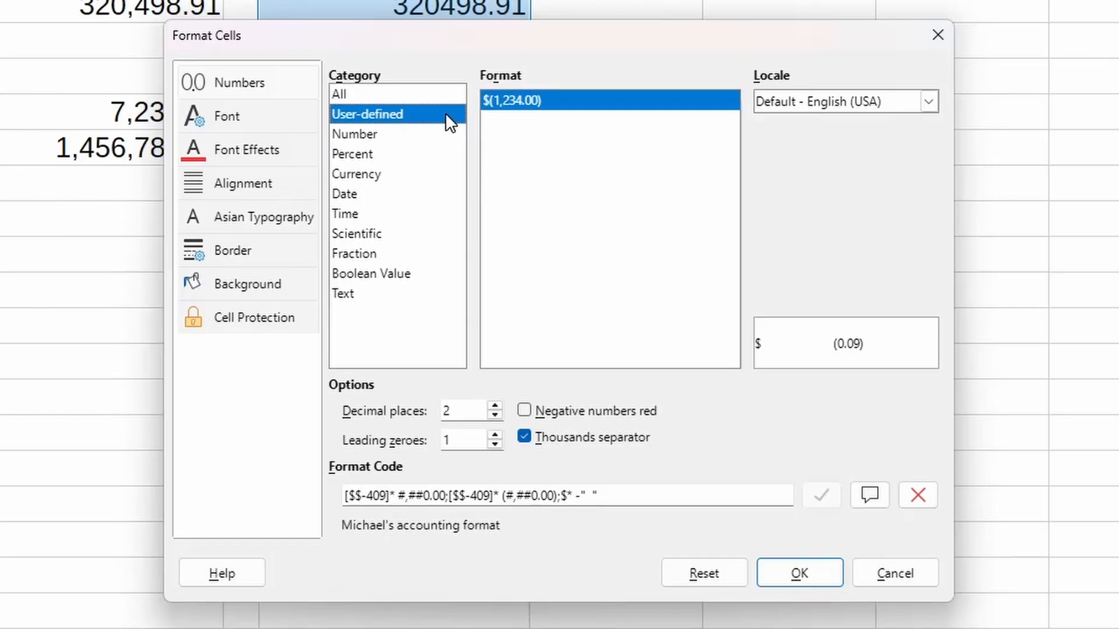
left_click(788, 585)
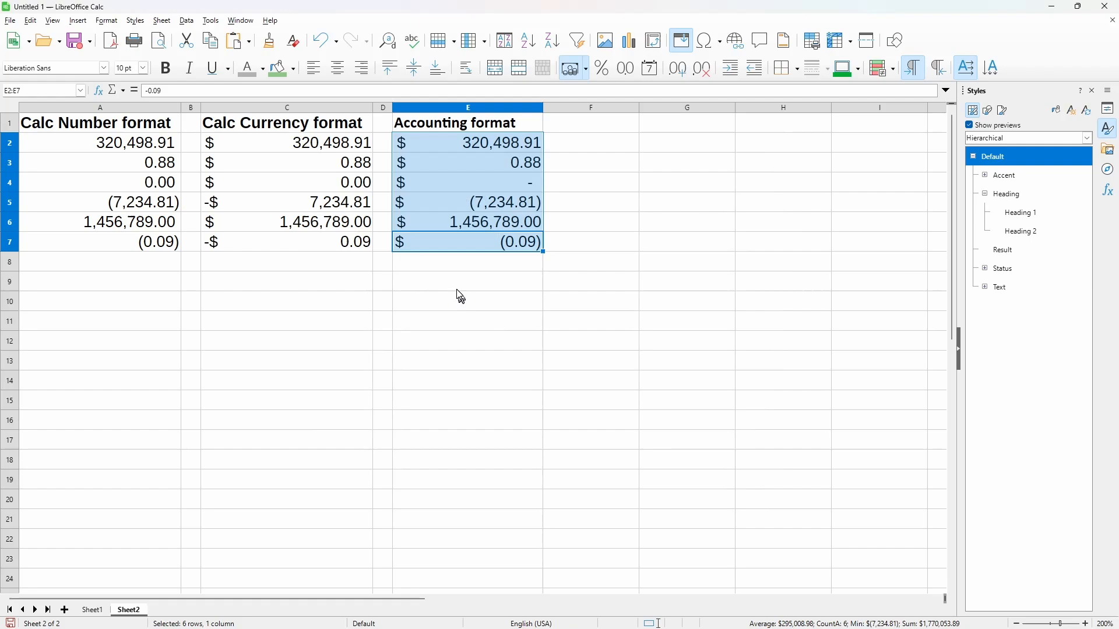
left_click(457, 290)
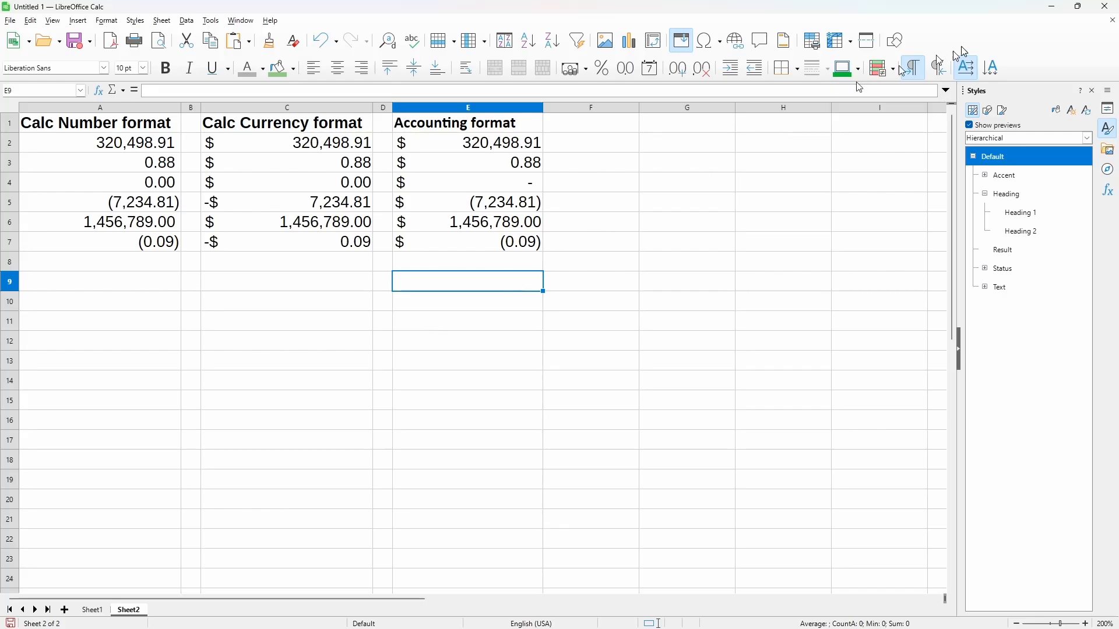
- Shrink the Calc window and place it beside the Excel sheet with column E in view to compare both accounting formats
left_click(1078, 12)
left_click_drag(525, 558, 656, 559)
left_click_drag(463, 74, 595, 62)
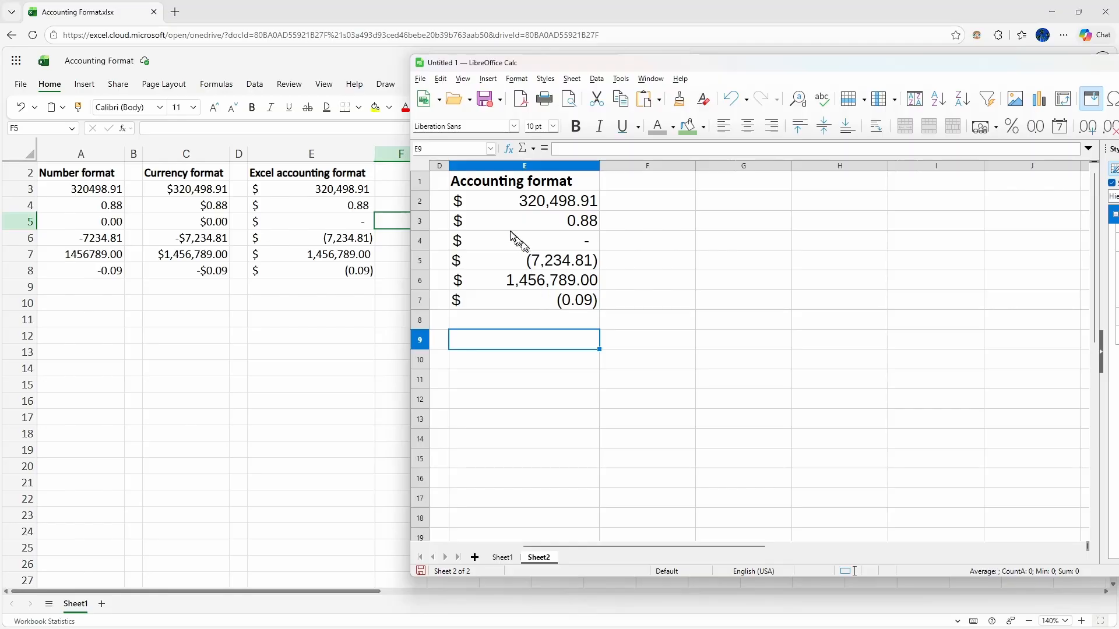
left_click(609, 369)
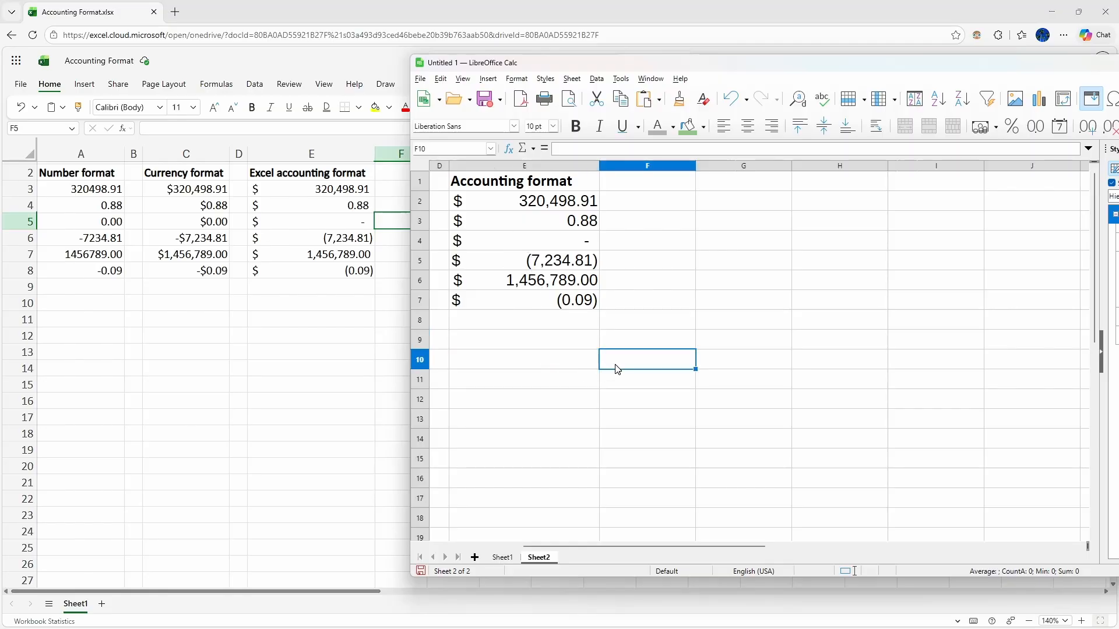